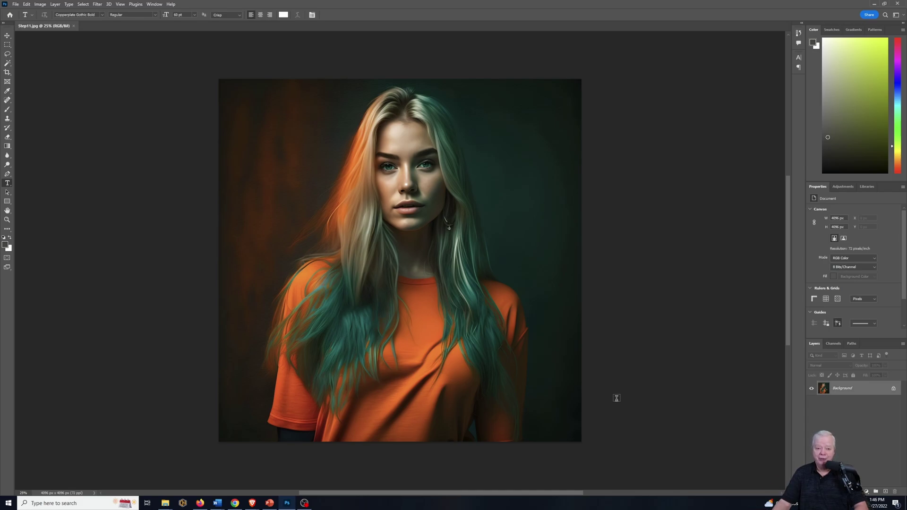
Switch to the browser and review the pricing plans on the Img.Upscaler site.
left_click(252, 502)
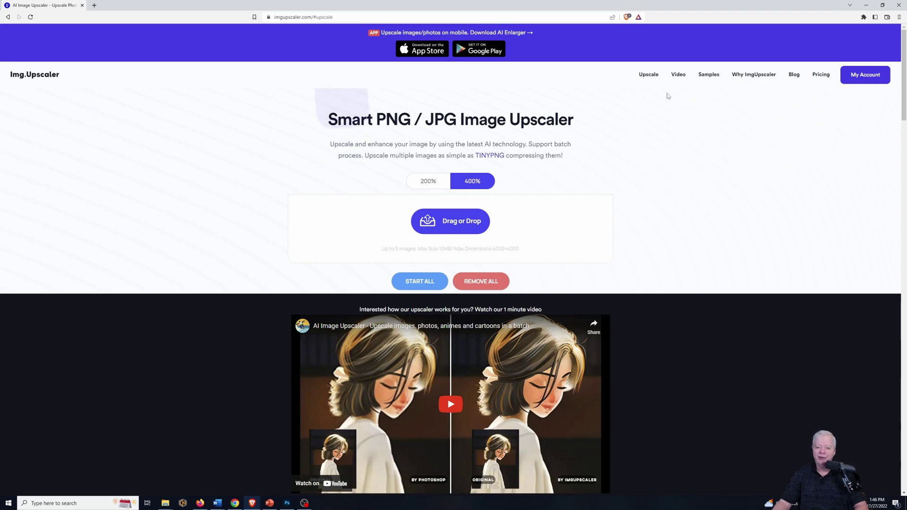
left_click(820, 76)
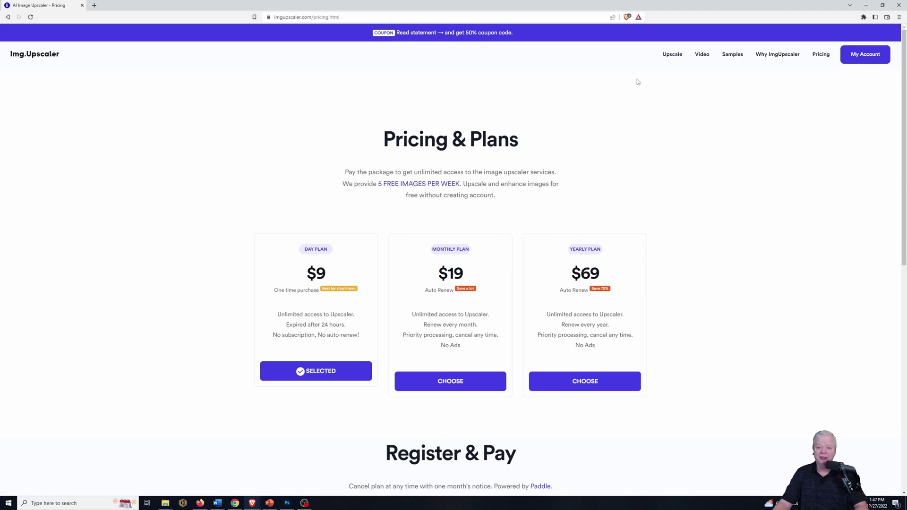
Upload Step11.png to the image upscaler with 400% enlargement selected and start processing it.
left_click(671, 54)
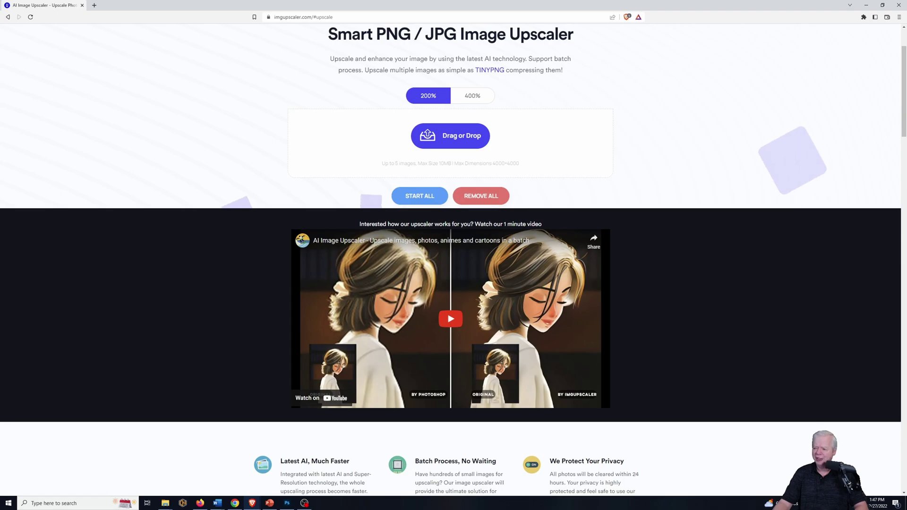
left_click_drag(899, 236, 519, 152)
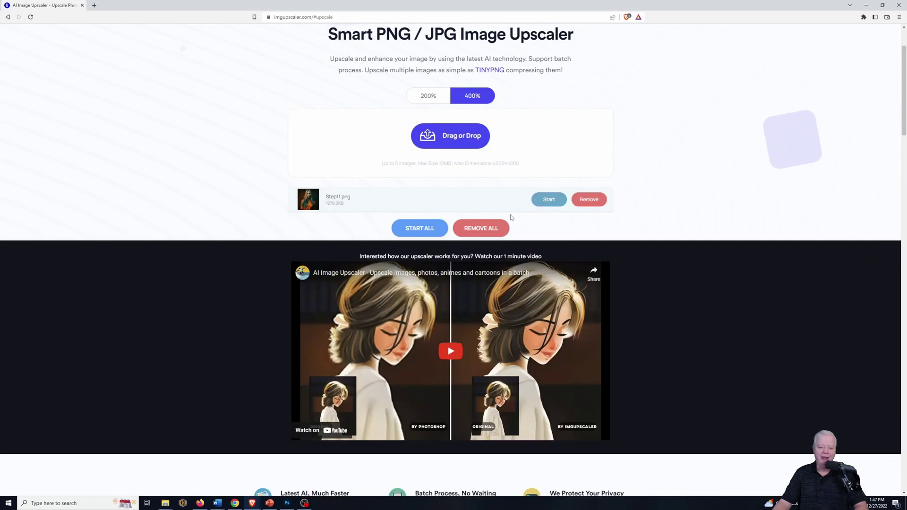
left_click(547, 200)
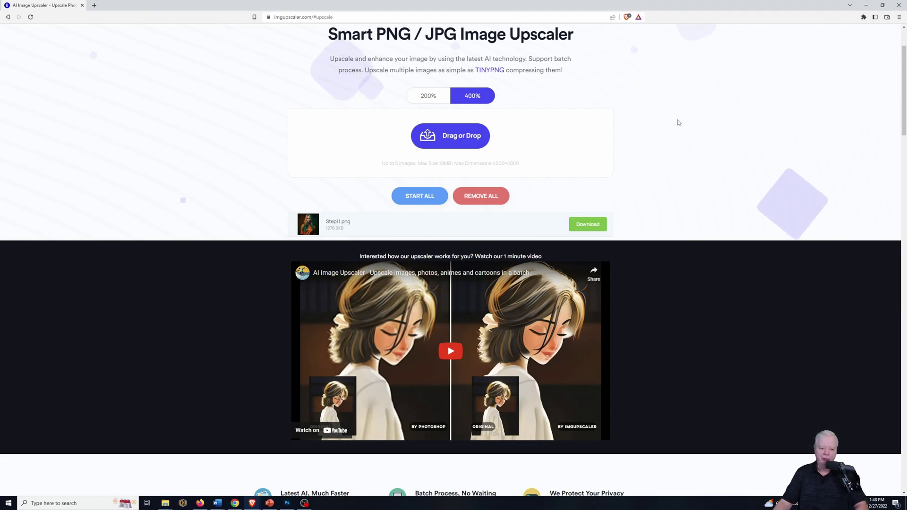
Download the upscaled portrait and save it as a JPEG in the Photography Prompts, Part 2 folder.
left_click(579, 231)
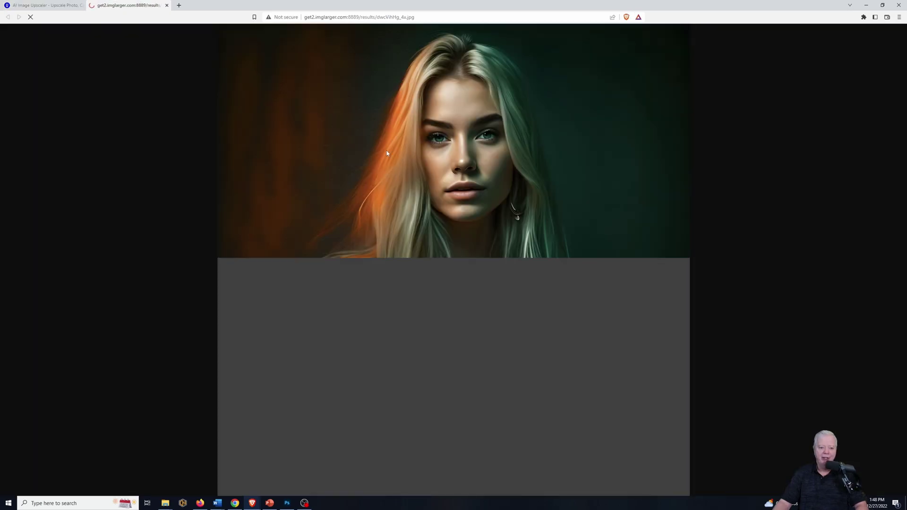
right_click(381, 301)
left_click(406, 322)
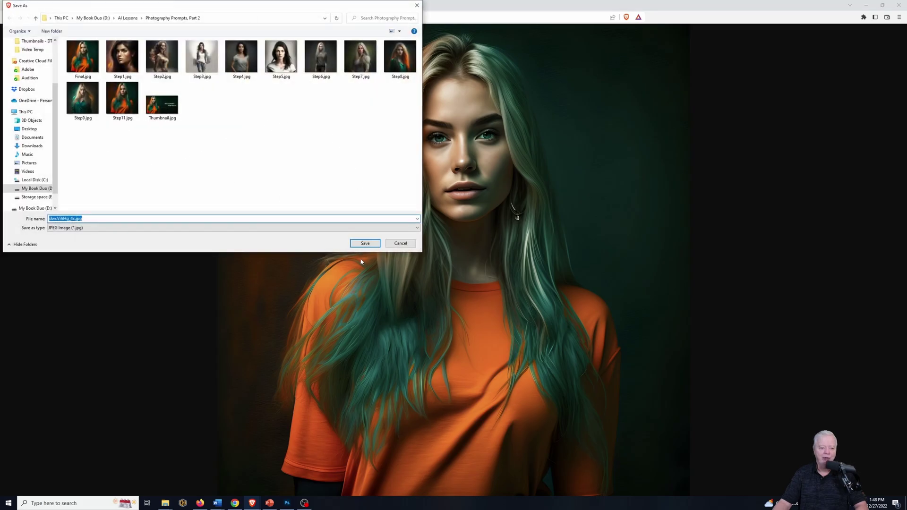
left_click(378, 244)
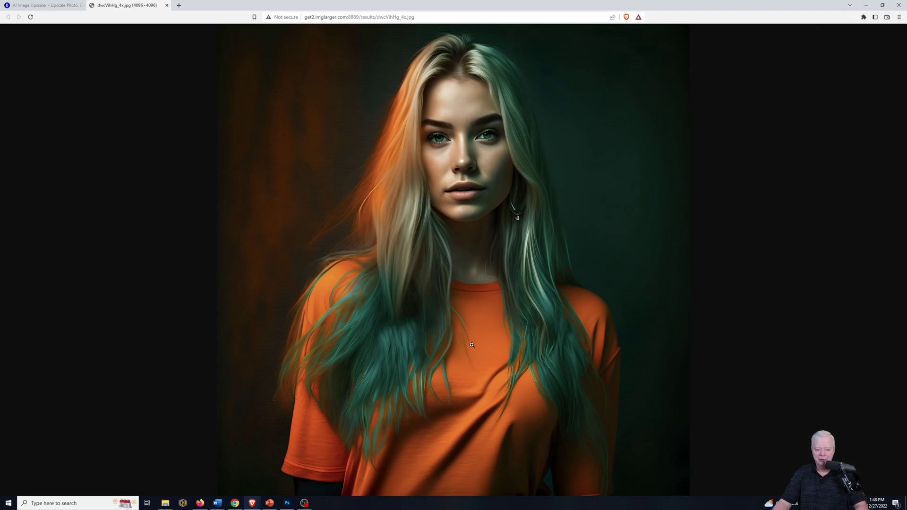
Switch to Photoshop and examine the upscaled portrait's hair, shirt and face at 100% magnification.
left_click(287, 503)
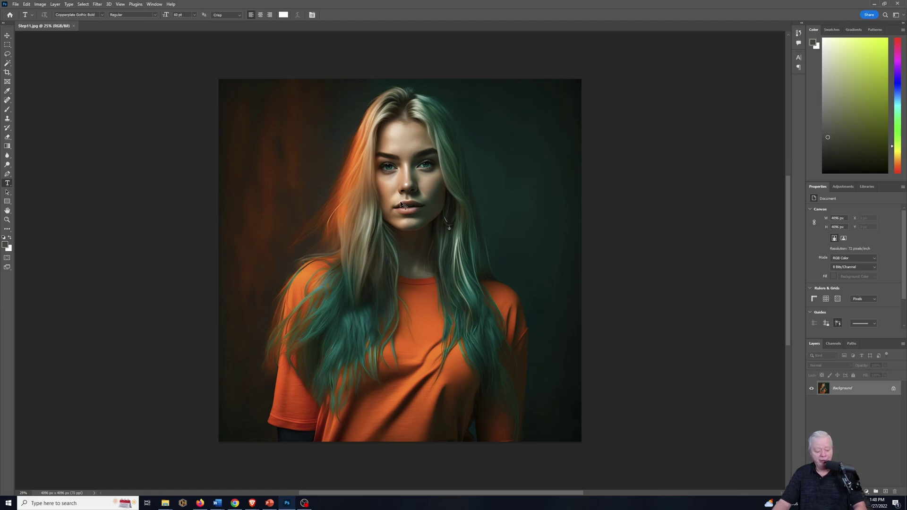
key("ctrl+1")
left_click_drag(400, 191, 399, 416)
left_click_drag(541, 263, 335, 129)
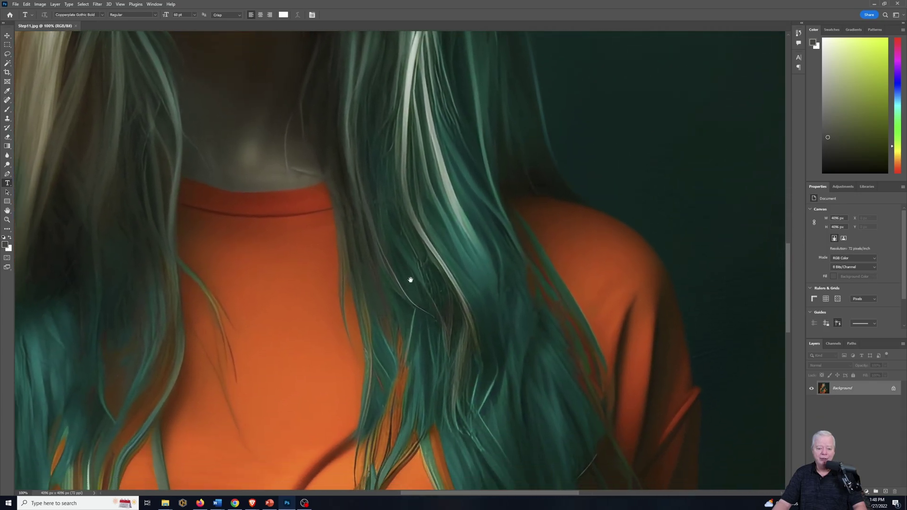
left_click_drag(411, 278, 441, 380)
left_click_drag(419, 300, 277, 410)
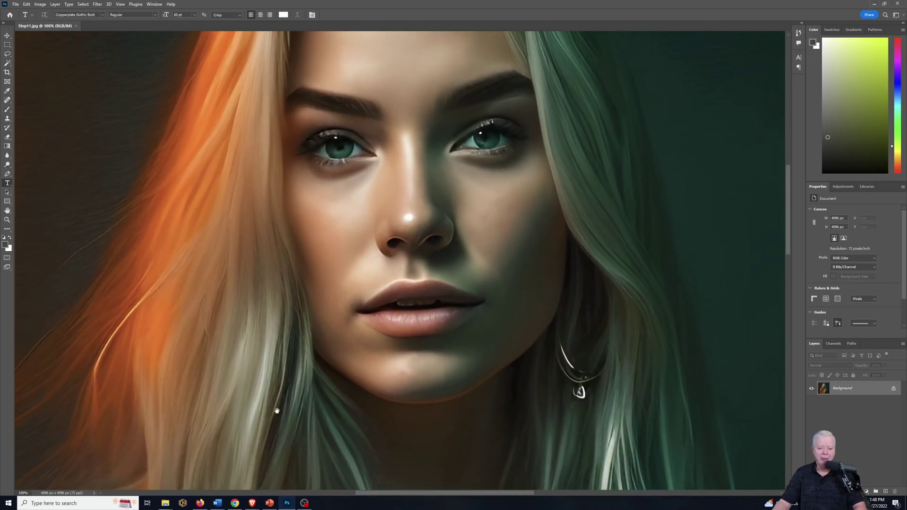
key("ctrl+0")
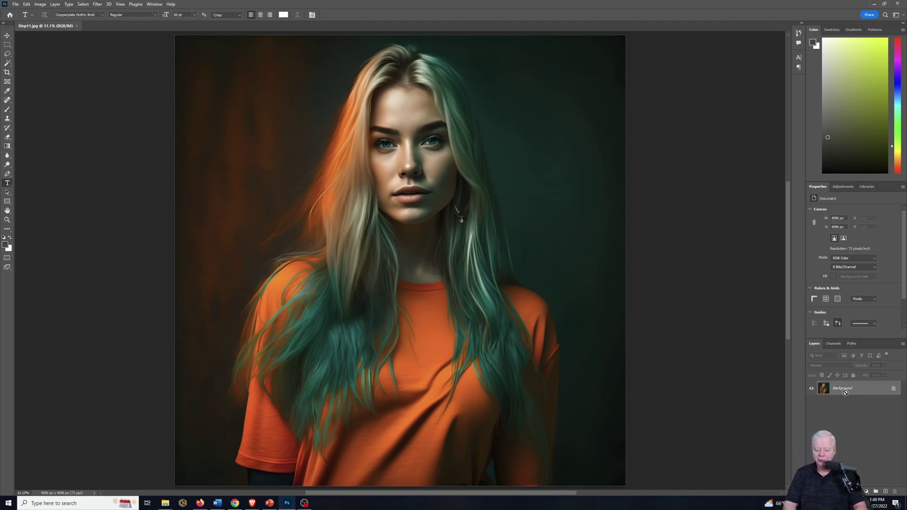
Duplicate the background layer and apply the High Pass filter to the copy with a 6.0 pixel radius.
key("ctrl+j")
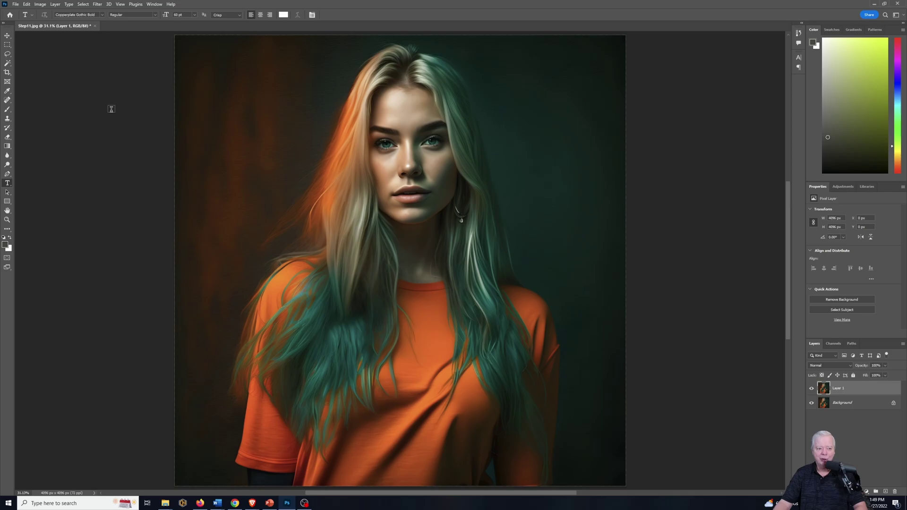
left_click(97, 4)
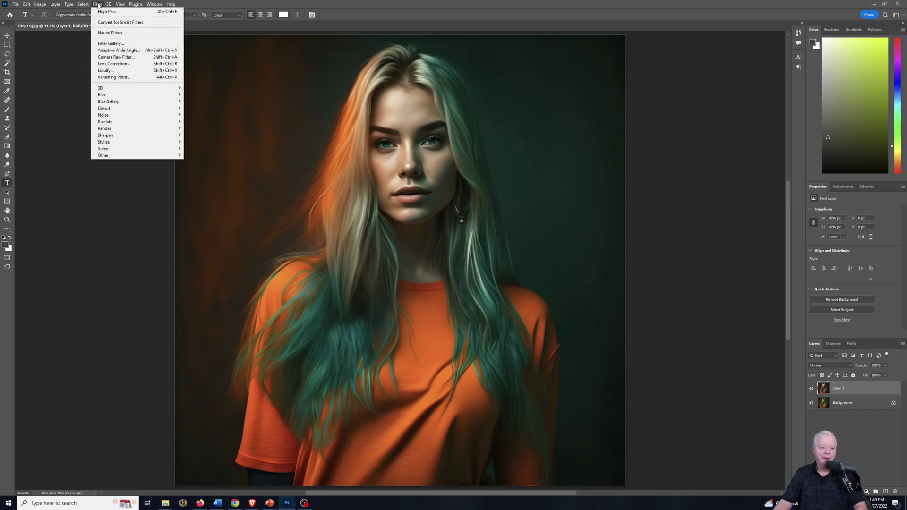
mouse_move(138, 139)
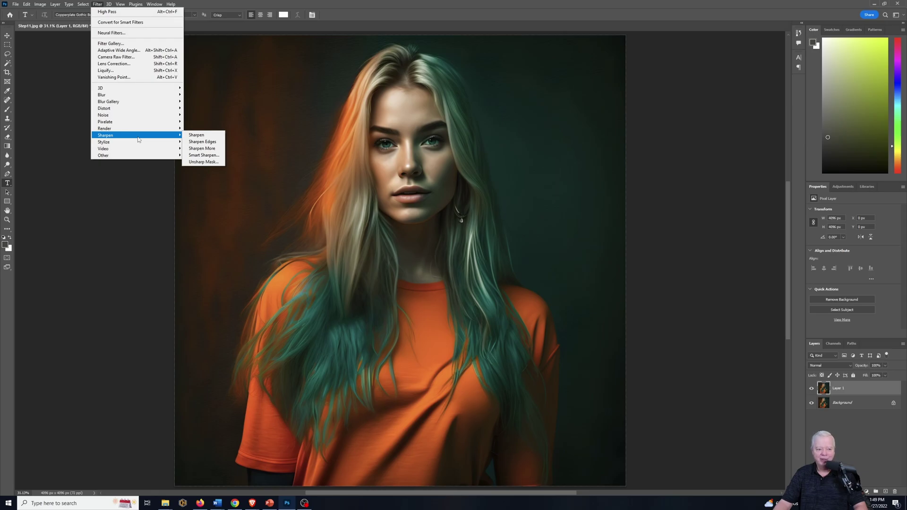
mouse_move(137, 160)
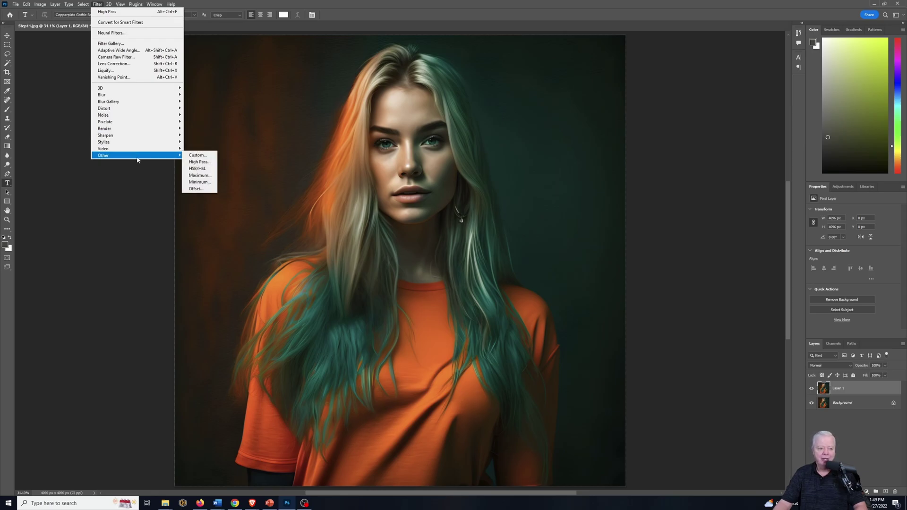
left_click(207, 163)
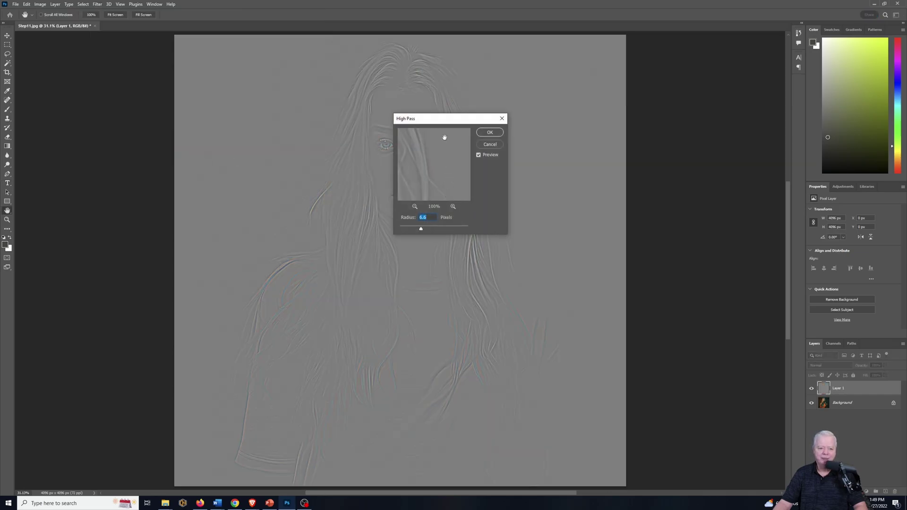
left_click_drag(450, 127, 611, 121)
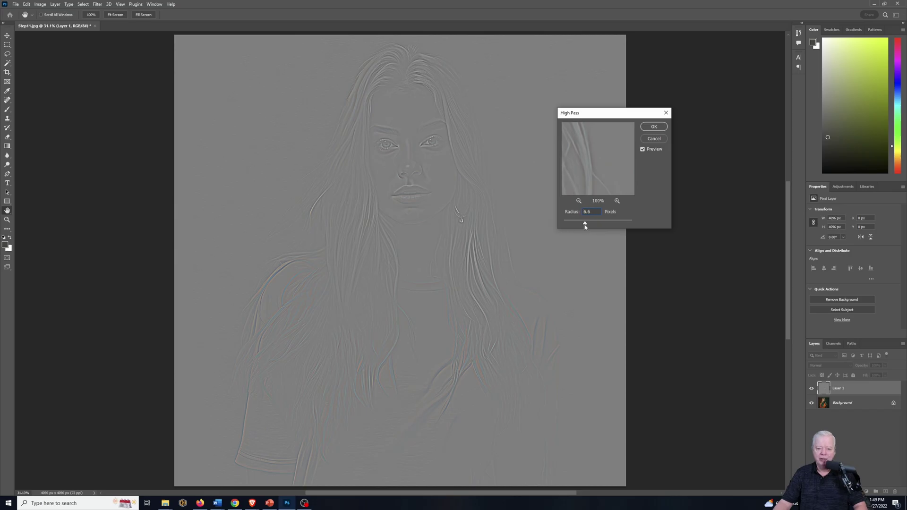
left_click_drag(585, 225, 612, 224)
left_click_drag(609, 223, 584, 220)
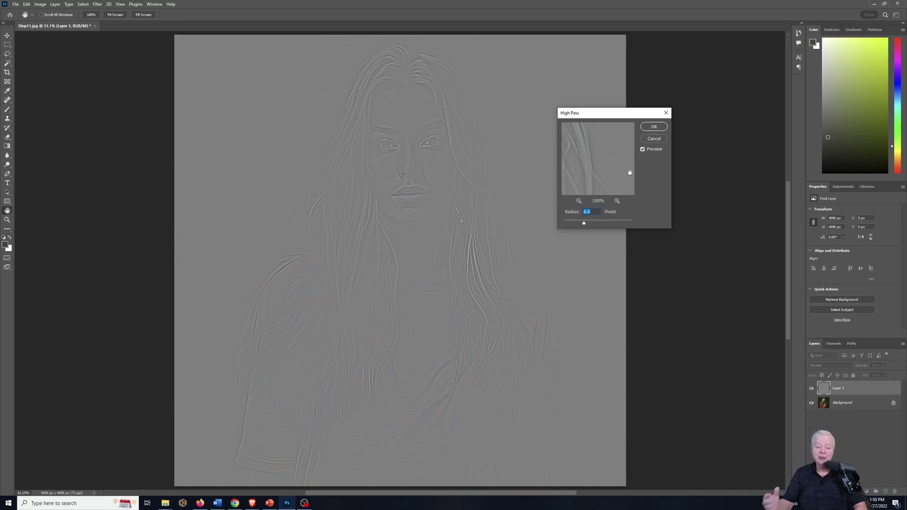
left_click(654, 127)
key("t")
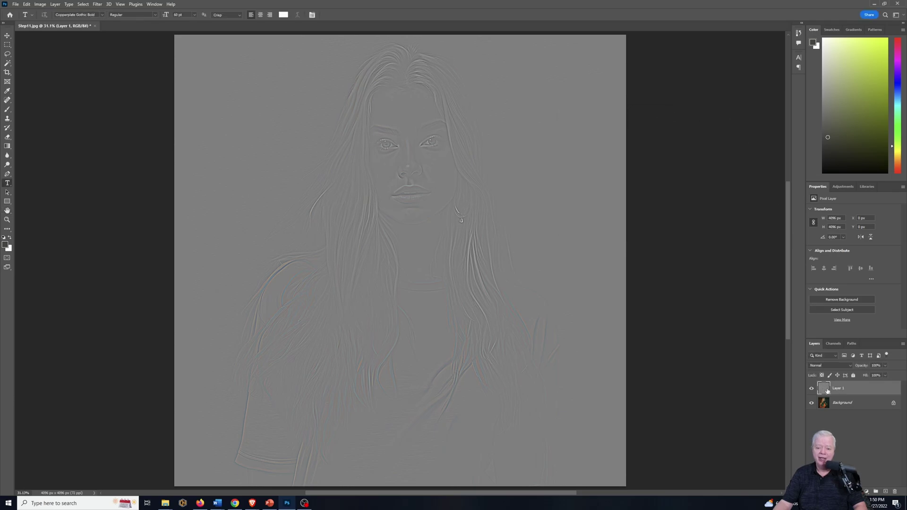
Set the High Pass layer's blend mode to Overlay and compare the image with that layer hidden and shown.
left_click(851, 367)
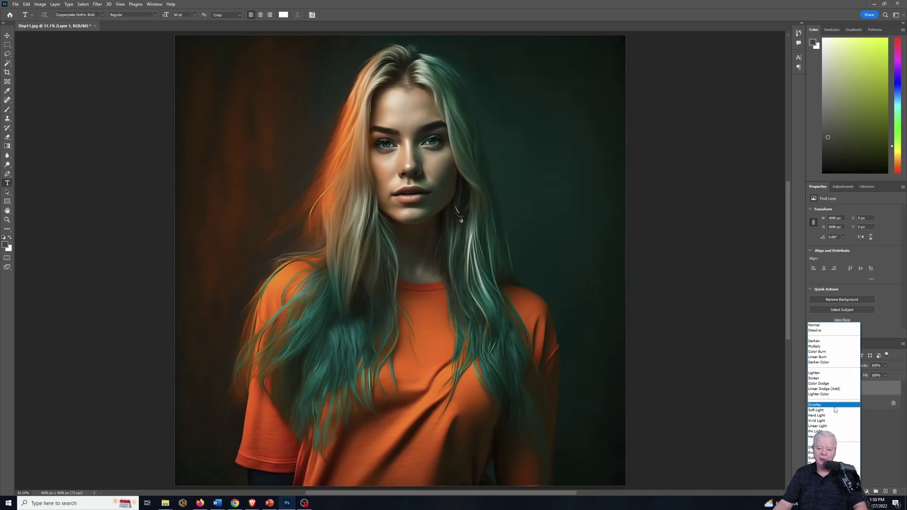
left_click(834, 406)
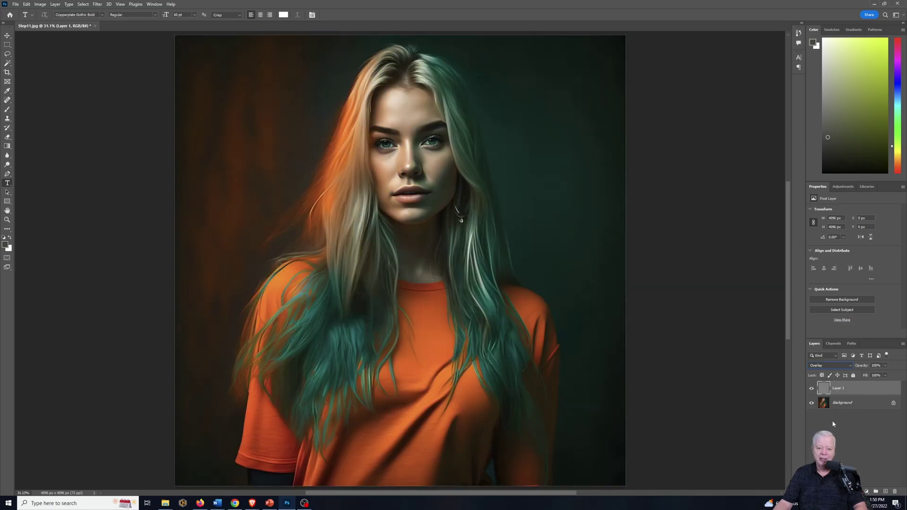
left_click(811, 388)
left_click(810, 389)
left_click(811, 389)
left_click(810, 389)
left_click(810, 389)
left_click(811, 389)
left_click(885, 365)
left_click(752, 363)
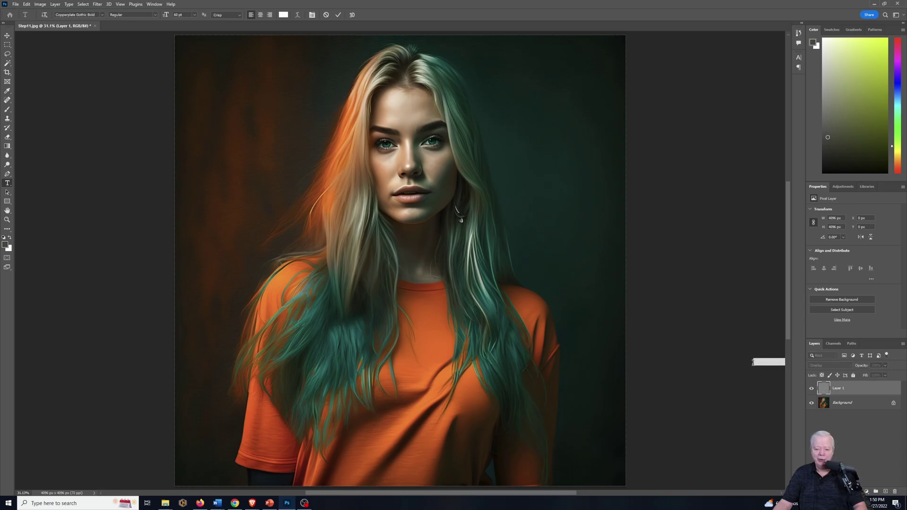
key("Escape")
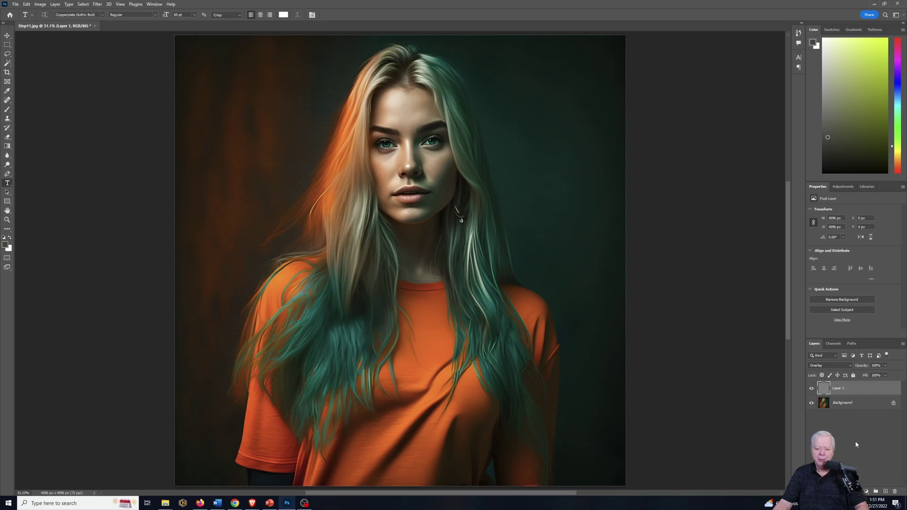
Try masking the sharpening off both eyes with black brushwork on a layer mask, and delete that mask.
left_click(857, 491)
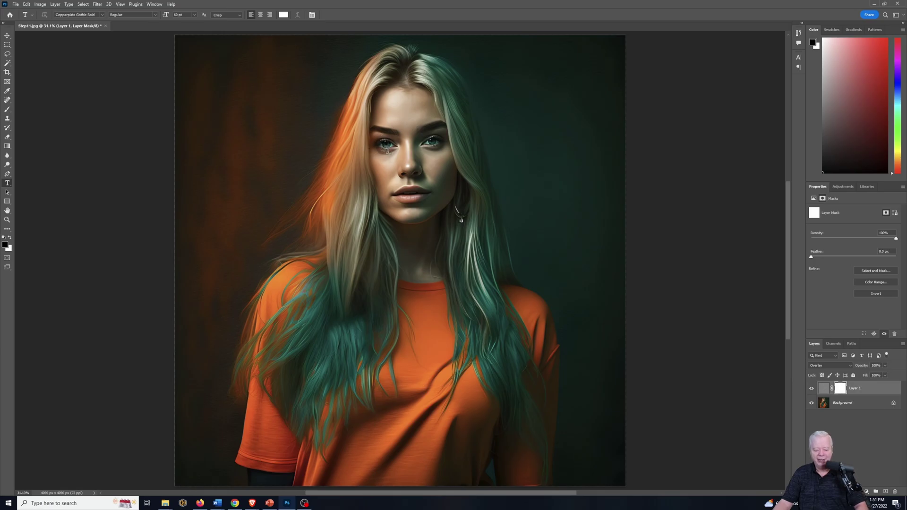
key("b")
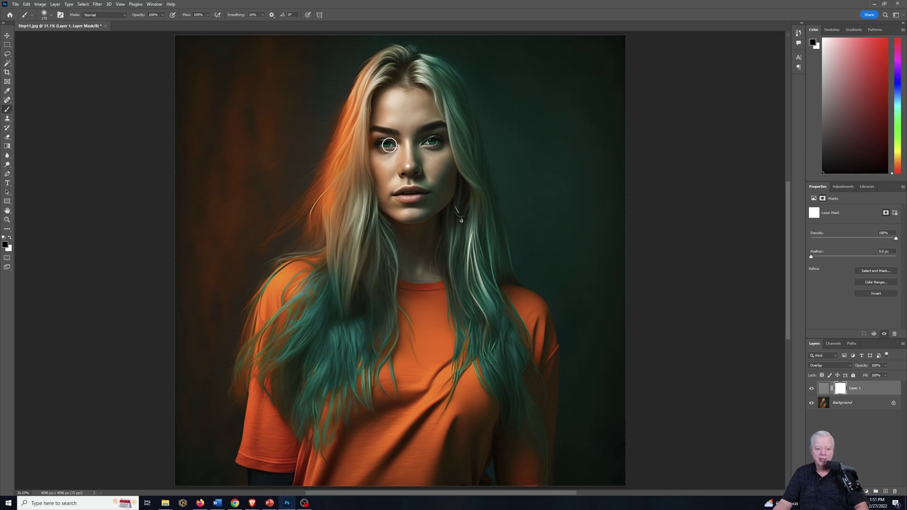
left_click_drag(382, 144, 435, 143)
left_click(813, 389)
left_click(812, 389)
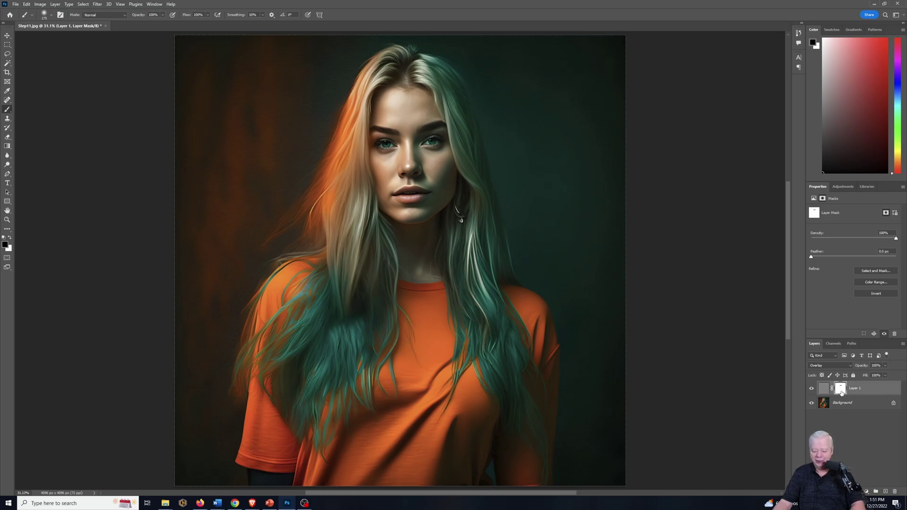
key("Delete")
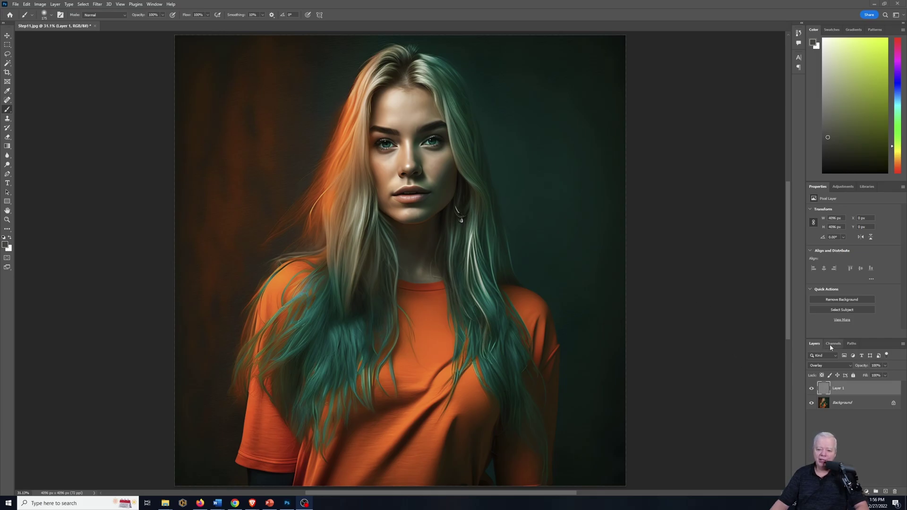
Add a Vibrance adjustment layer with saturation +15 and vibrance +21.
left_click(841, 188)
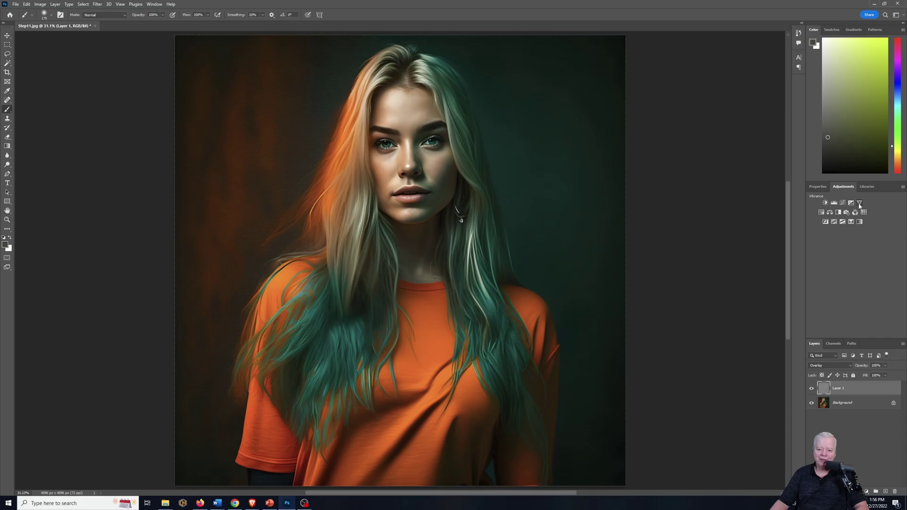
left_click(858, 203)
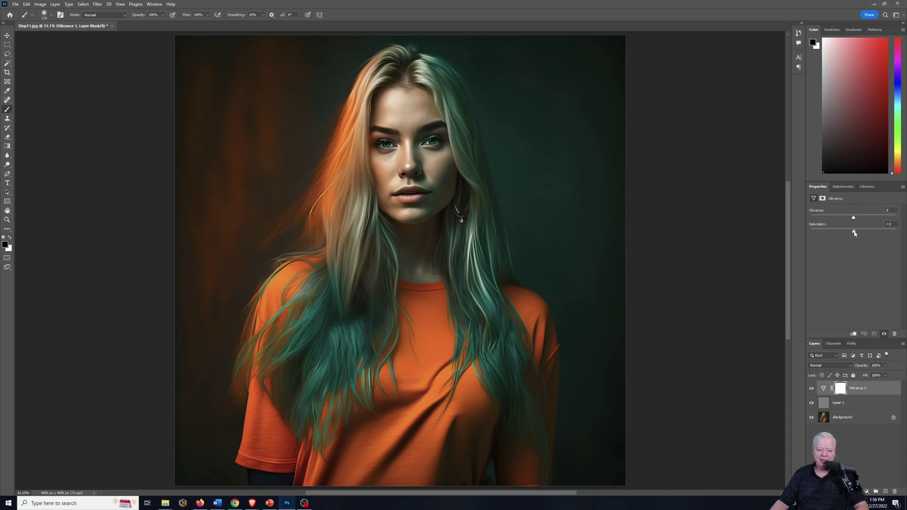
left_click_drag(854, 234, 861, 233)
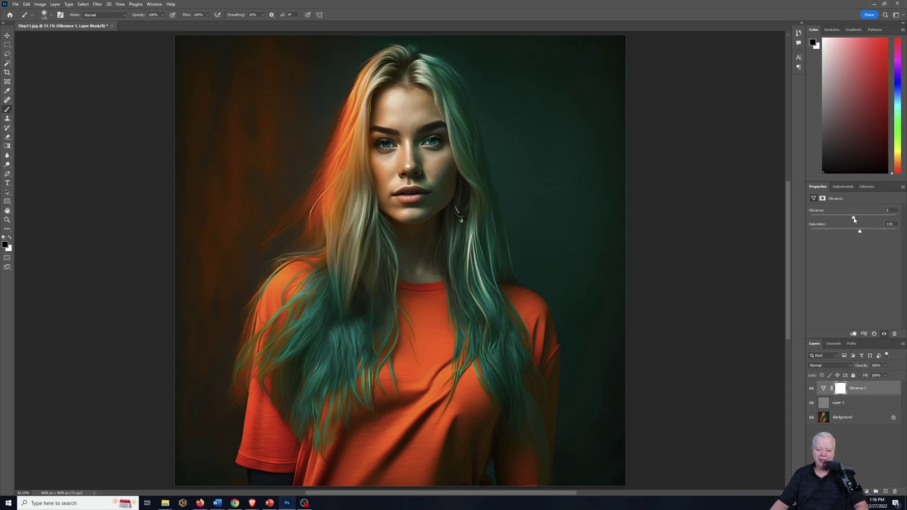
left_click_drag(853, 220, 862, 221)
Paint black over the face on the Vibrance layer's mask and compare the image with and without the adjustment.
mouse_move(374, 124)
left_mouse_down()
mouse_move(405, 193)
mouse_move(433, 179)
mouse_move(436, 107)
mouse_move(440, 184)
left_mouse_up()
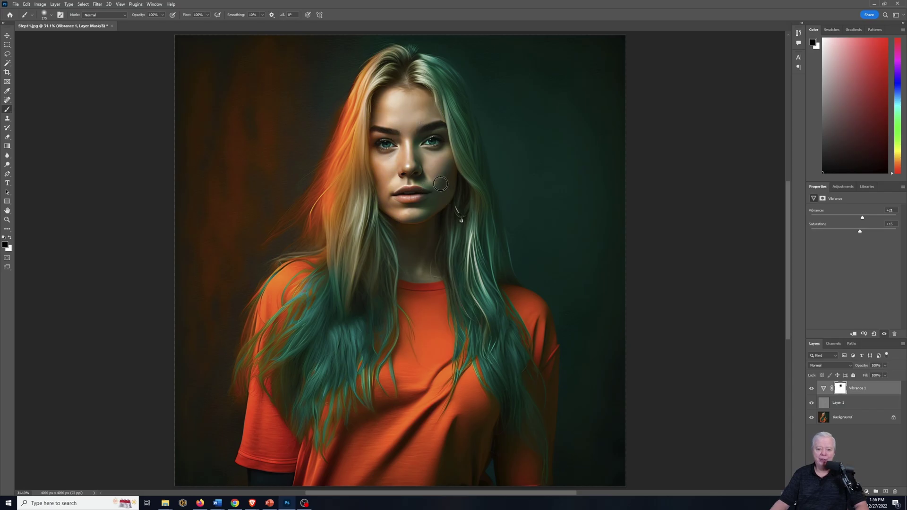
left_click(812, 389)
left_click(811, 390)
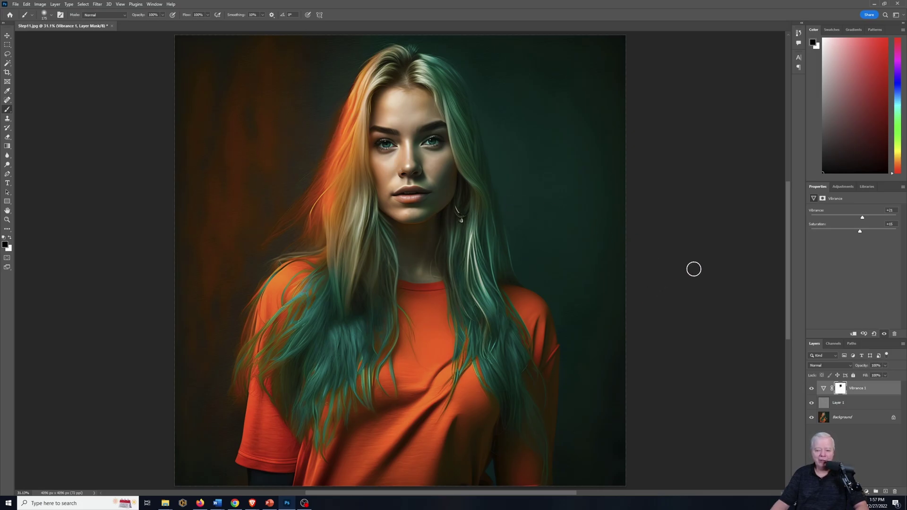
Add a Brightness/Contrast adjustment layer with brightness about 20 and contrast 23, and compare the image with and without it.
left_click(843, 187)
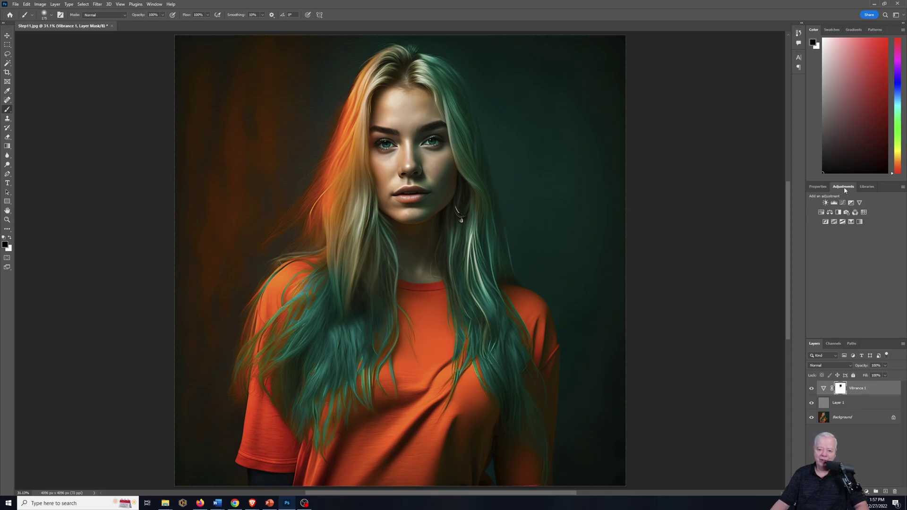
left_click(824, 202)
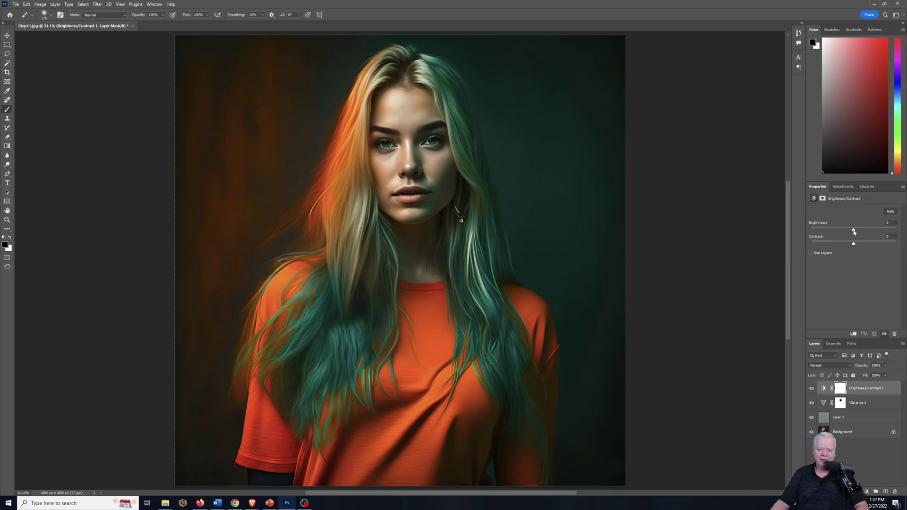
left_click_drag(853, 232, 859, 231)
left_click_drag(856, 247, 864, 244)
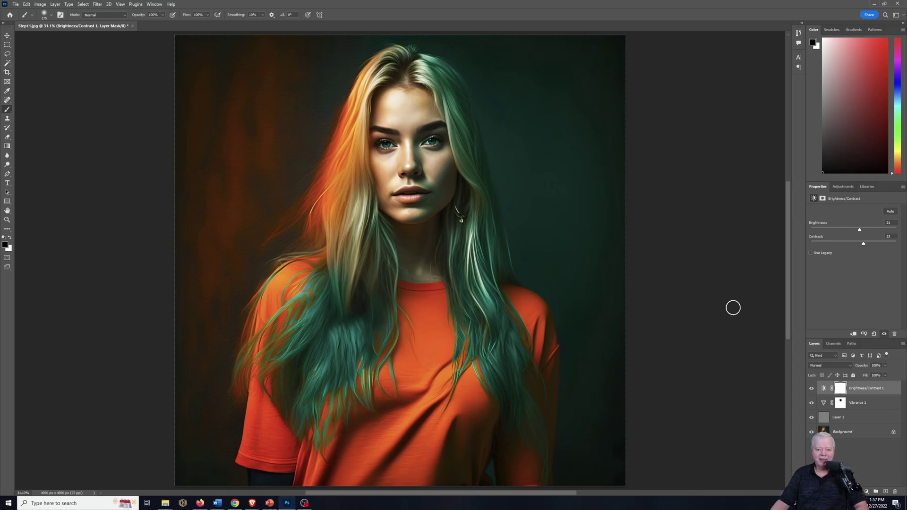
left_click(812, 389)
left_click(811, 388)
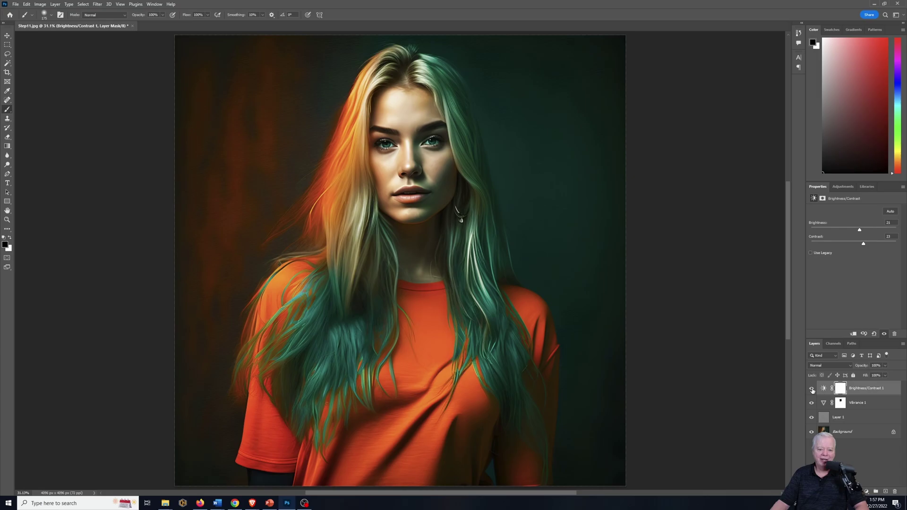
left_click(811, 388)
left_click(811, 388)
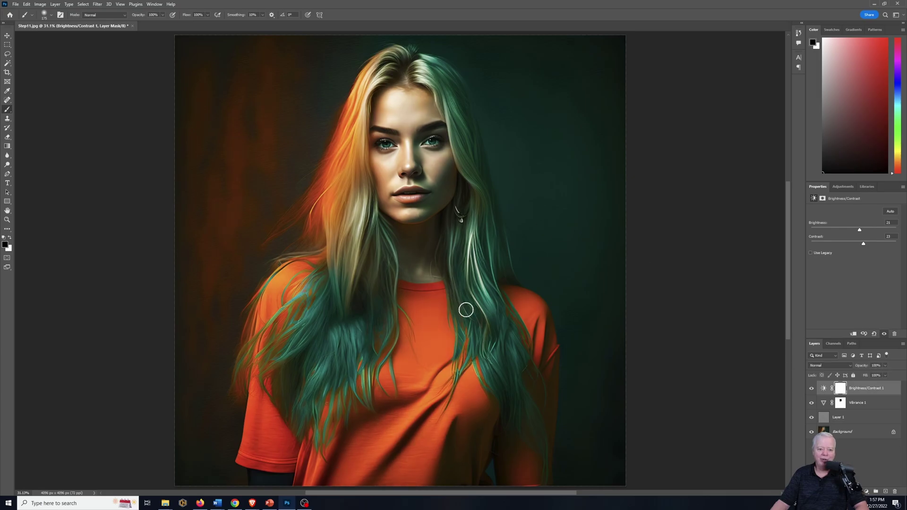